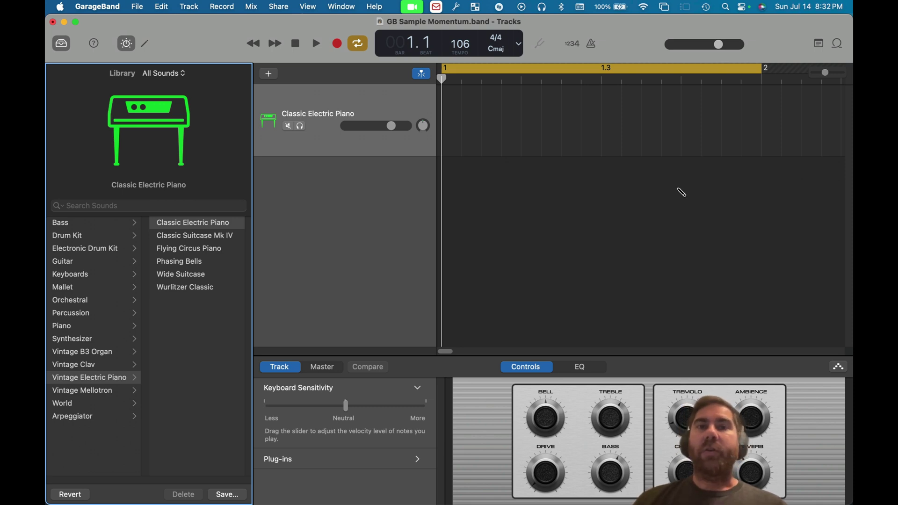
Switch from GarageBand to Chrome, where the Momentum download page is open
key("super+Tab")
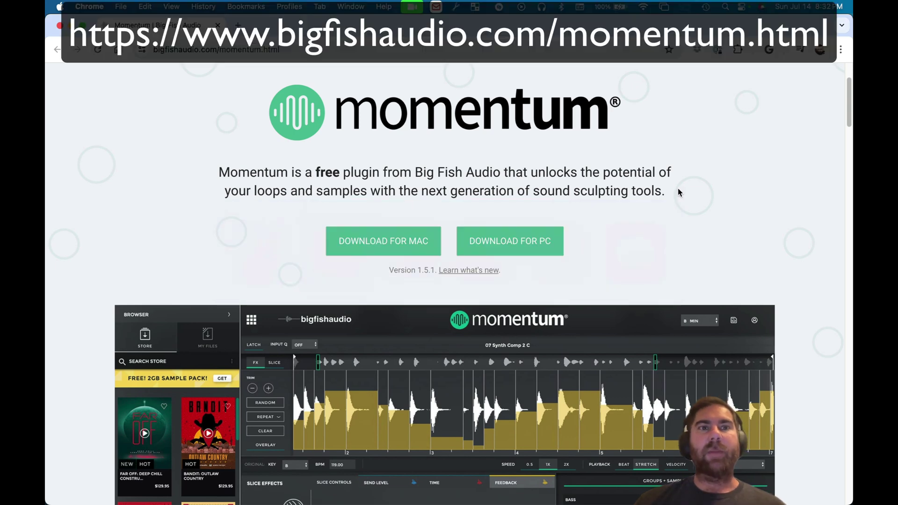
Scroll down the Momentum download page and open Chrome's recent downloads list
scroll(284, 254, "down", 1)
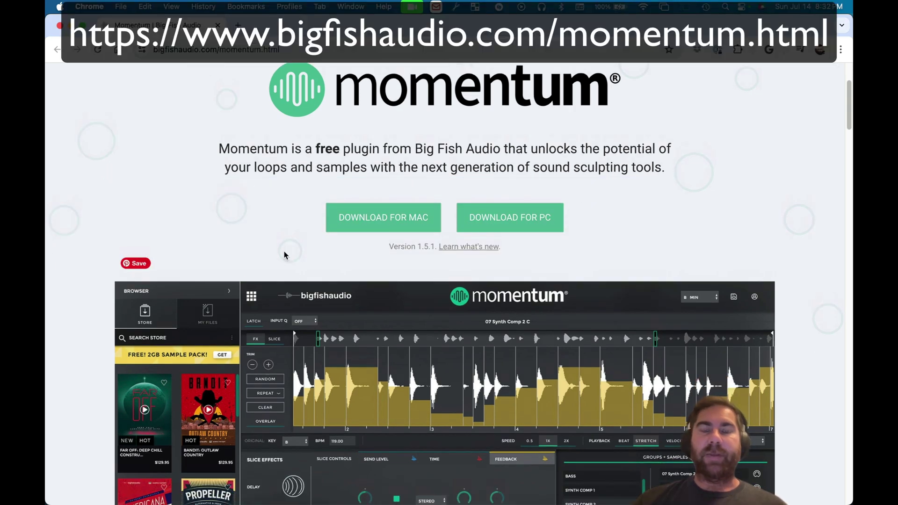
scroll(284, 255, "down", 1)
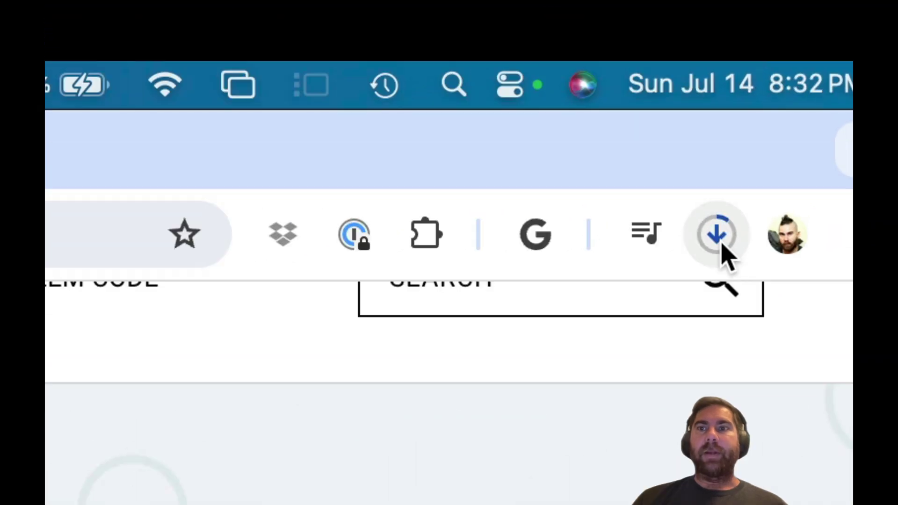
left_click(799, 53)
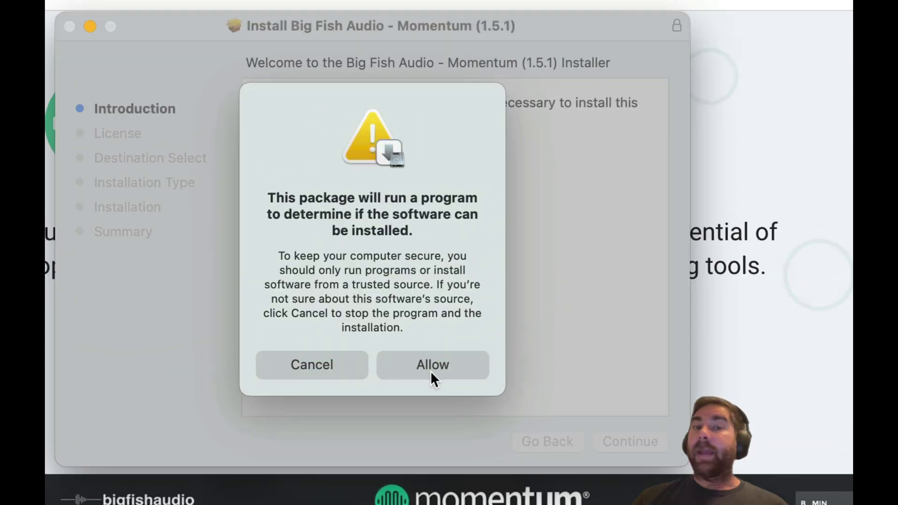
Allow the check, accept the license, and start the standard Momentum 1.5.1 install on Macintosh HD
left_click(431, 363)
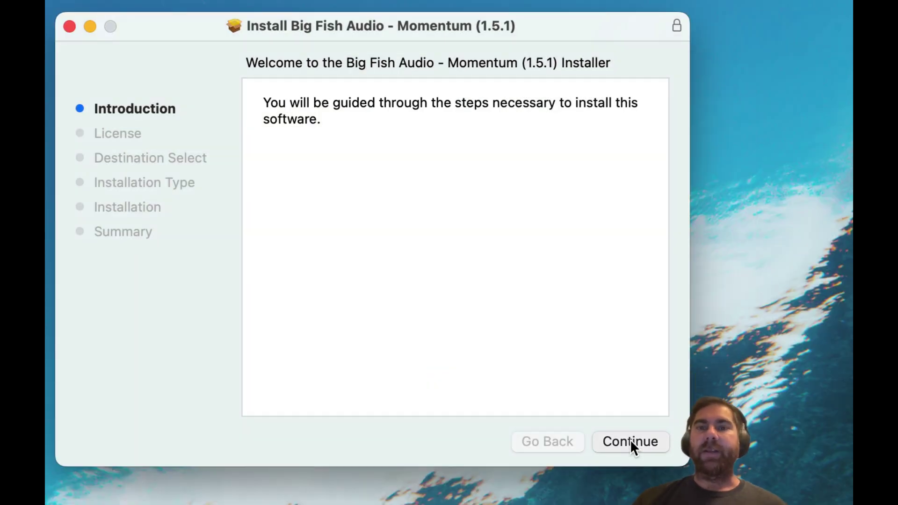
left_click(631, 440)
left_click(631, 440)
left_click(574, 296)
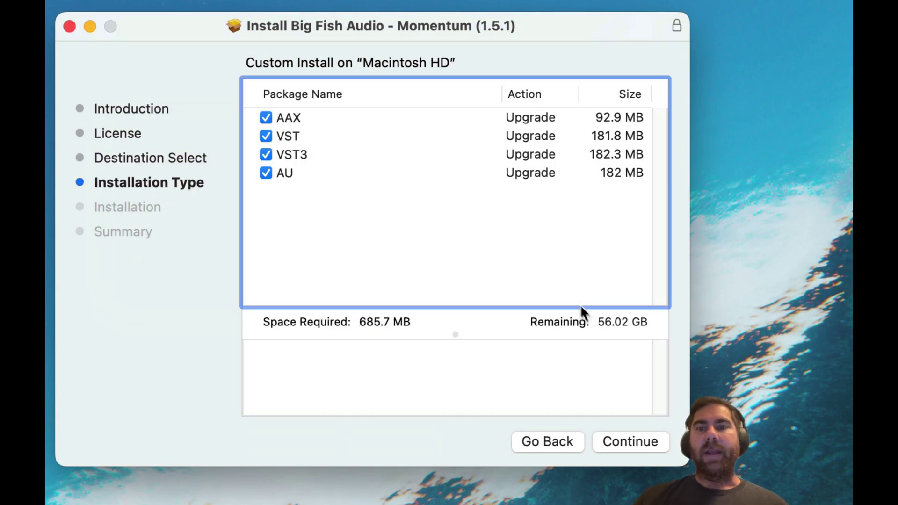
left_click(648, 434)
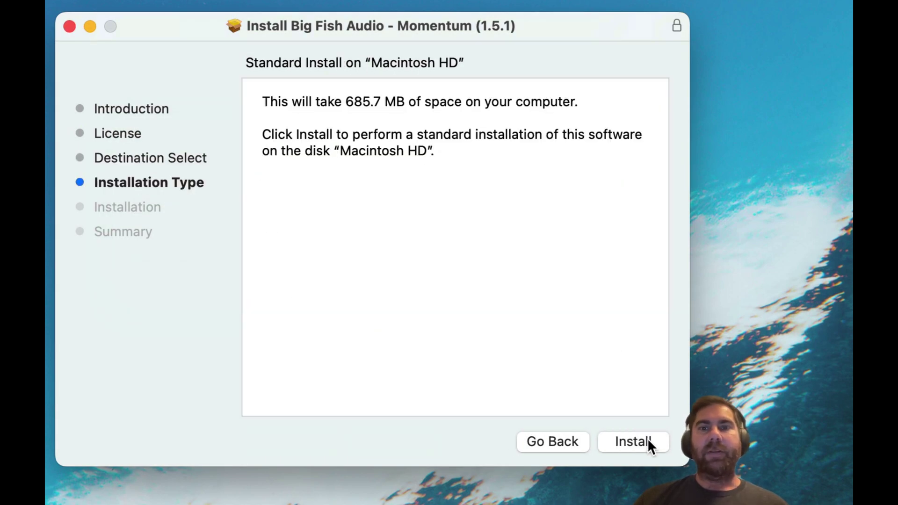
left_click(647, 439)
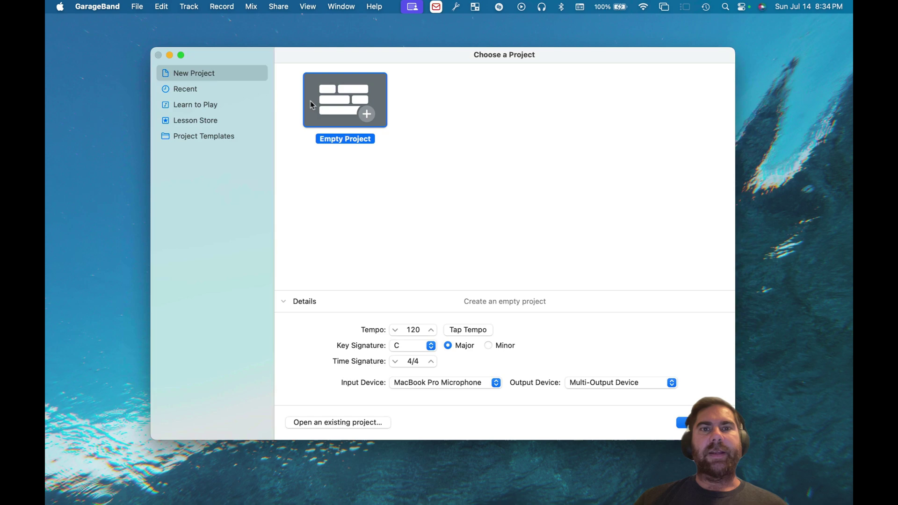
Create an Empty Project with a MIDI Classic Electric Piano track, then show and hide Musical Typing
double_click(327, 104)
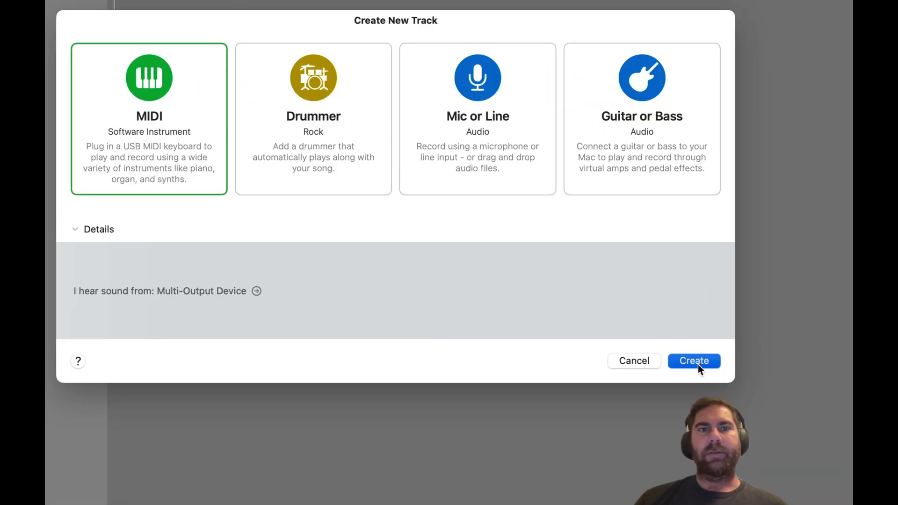
left_click(696, 363)
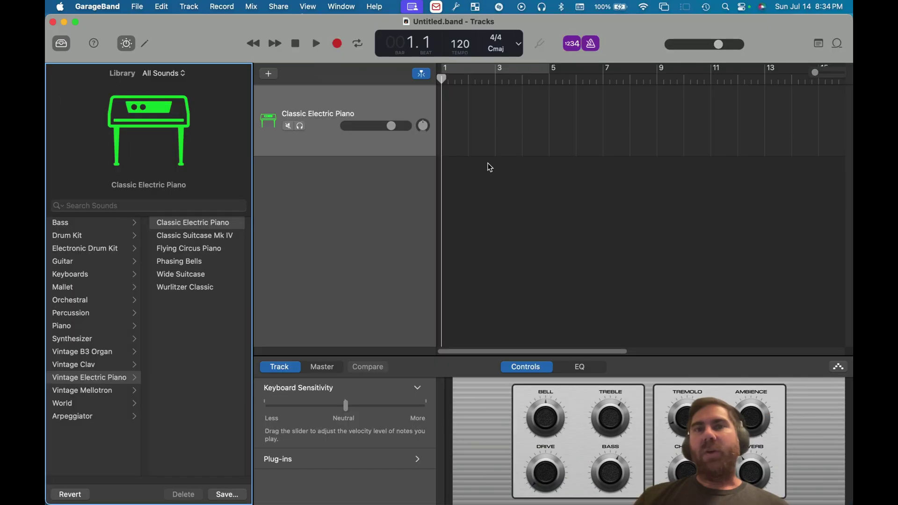
left_click(341, 7)
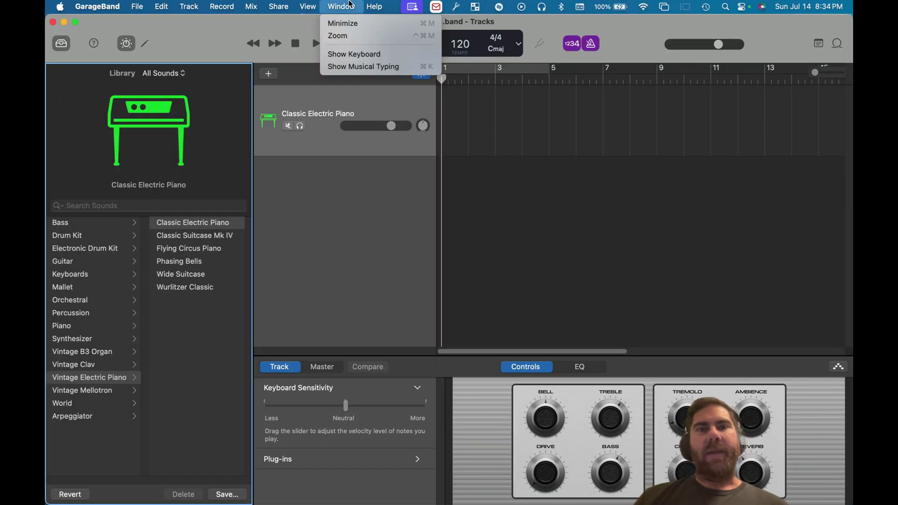
left_click(367, 113)
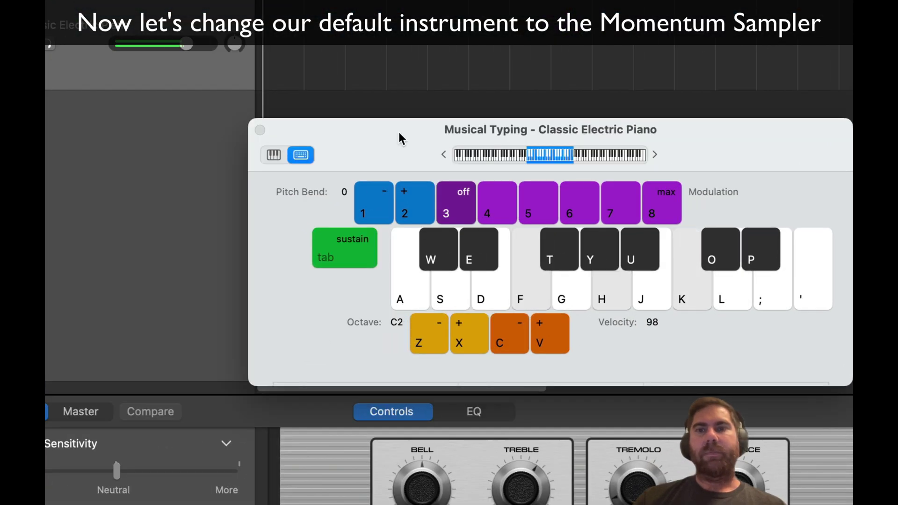
key("super+k")
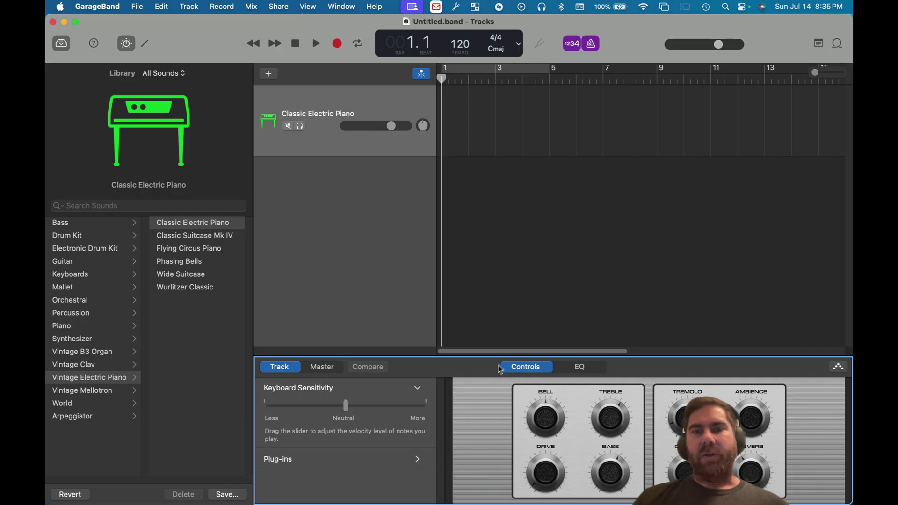
Replace the E-Piano plug-in with AU Instruments > Big Fish Audio > Momentum in Stereo
mouse_move(178, 168)
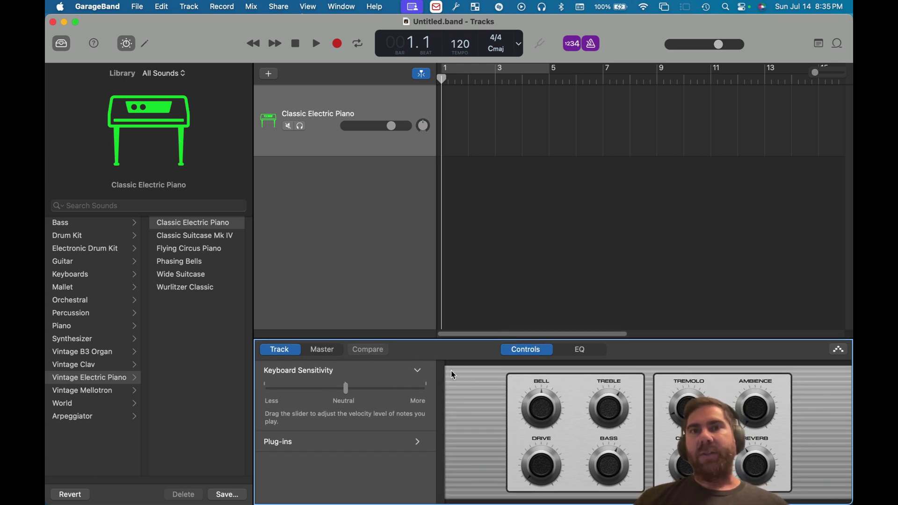
left_click(419, 442)
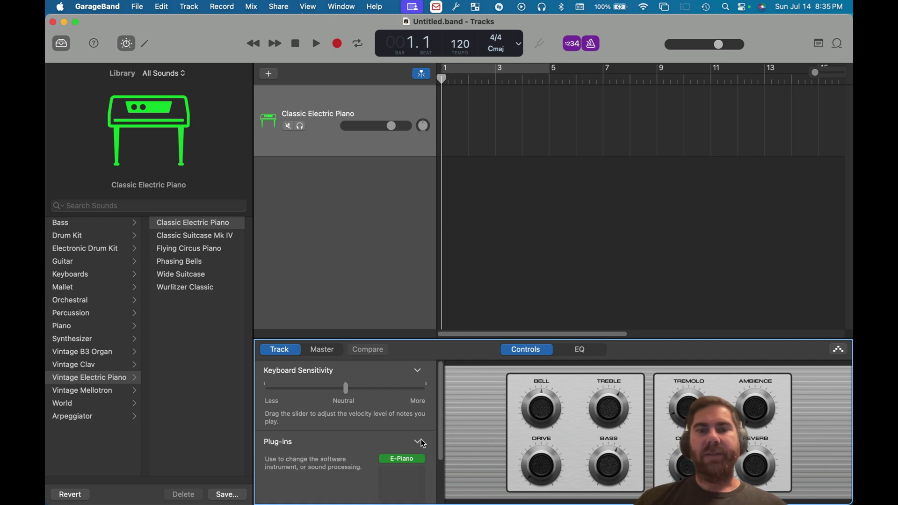
mouse_move(422, 459)
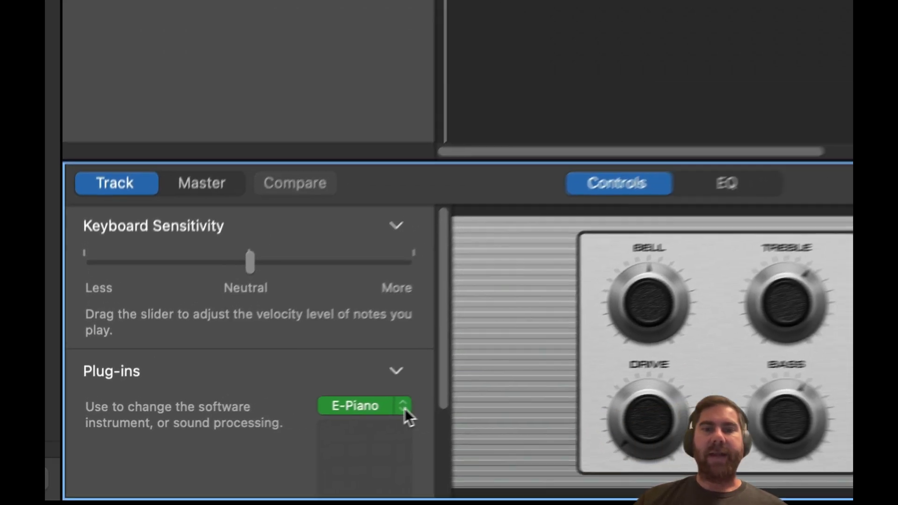
left_click(476, 391)
mouse_move(479, 392)
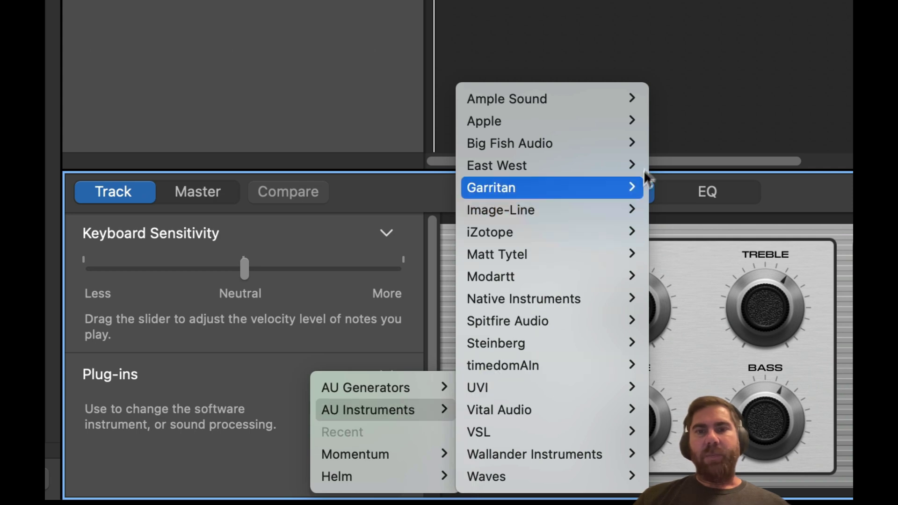
mouse_move(641, 148)
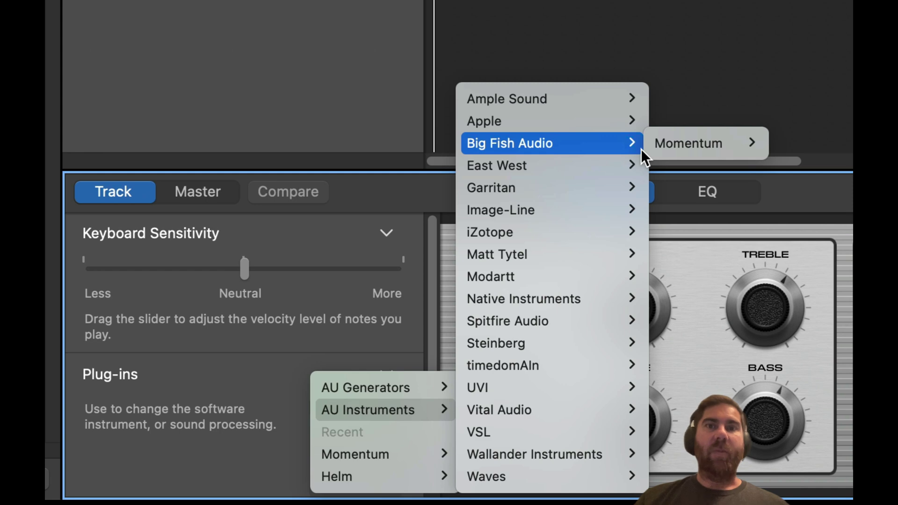
mouse_move(683, 147)
left_click(812, 144)
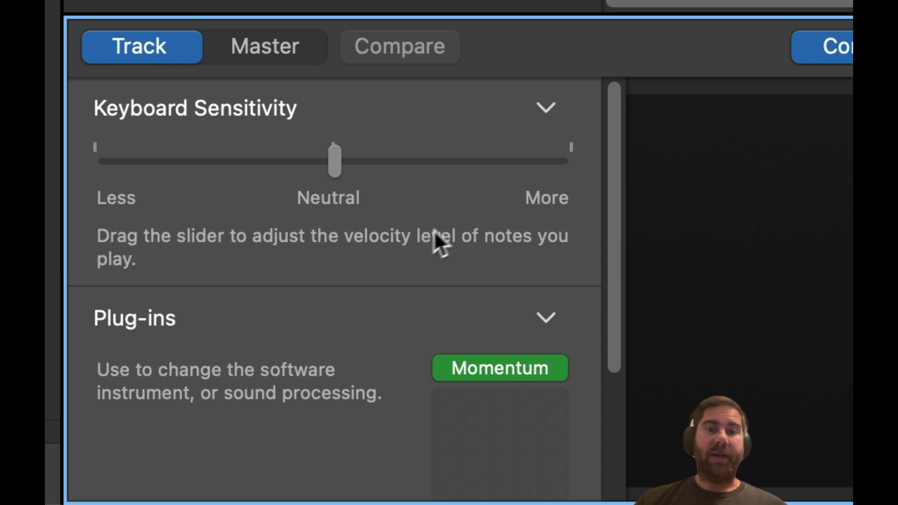
mouse_move(497, 374)
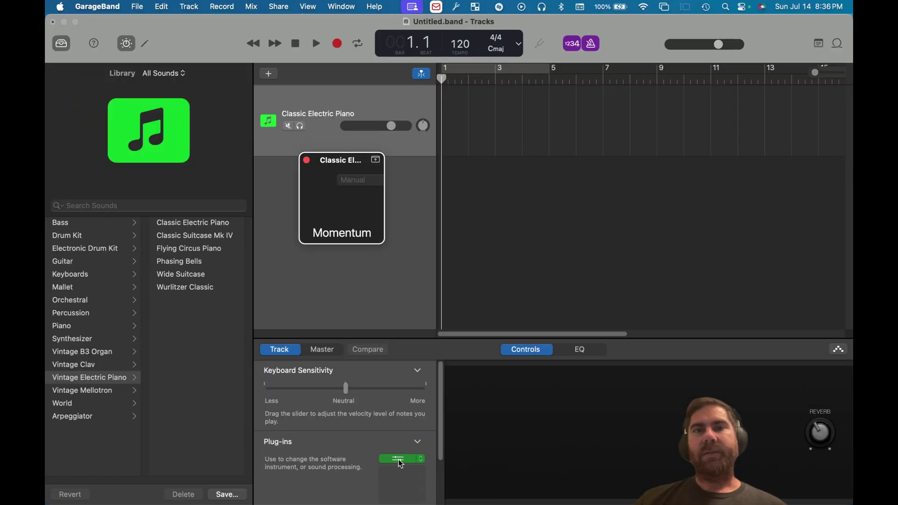
Open the Momentum plug-in window, move it into full view, and switch its browser to My Files
left_click(399, 459)
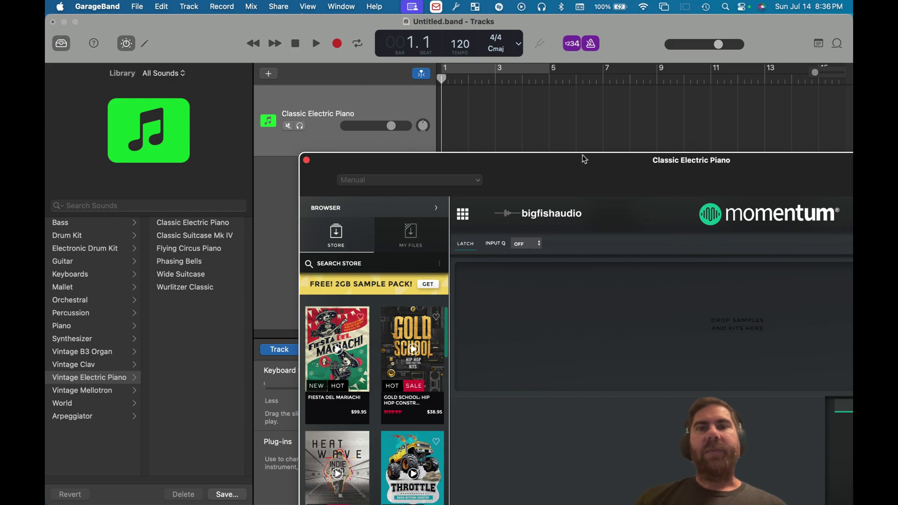
left_click_drag(585, 164, 366, 67)
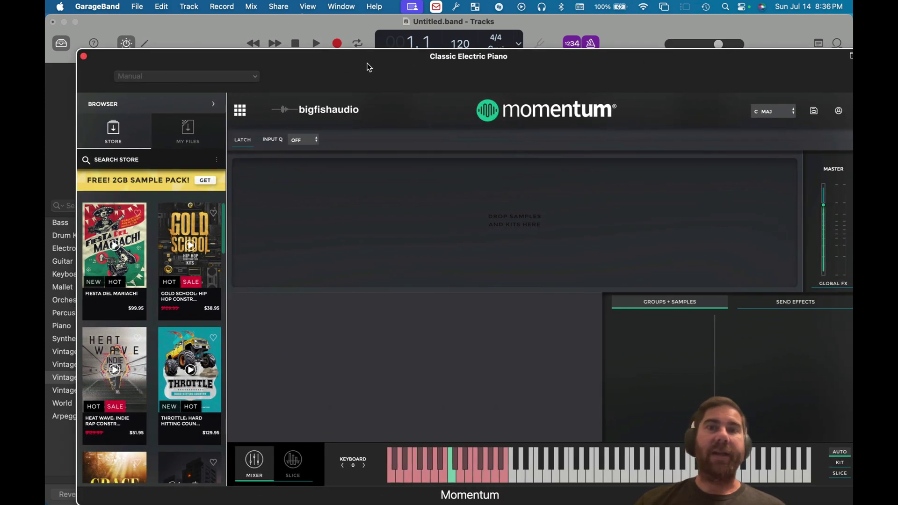
left_click_drag(367, 67, 374, 67)
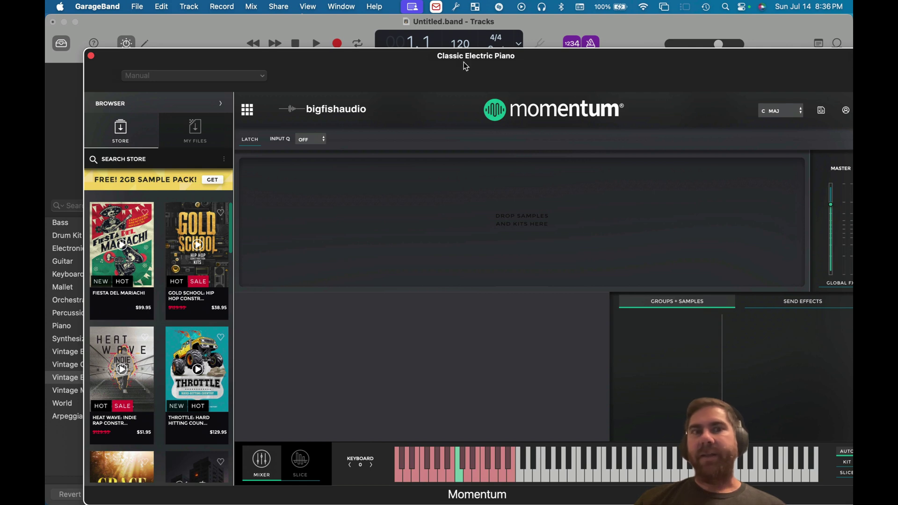
left_click(195, 131)
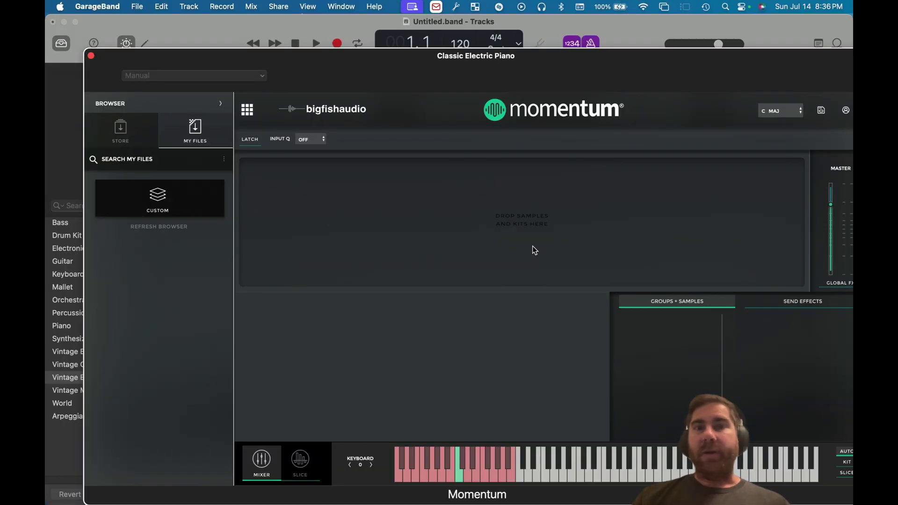
Drag BeatBox.wav from the Beatbox Loop Export folder into Momentum to load it as sample 1
key("super+Tab")
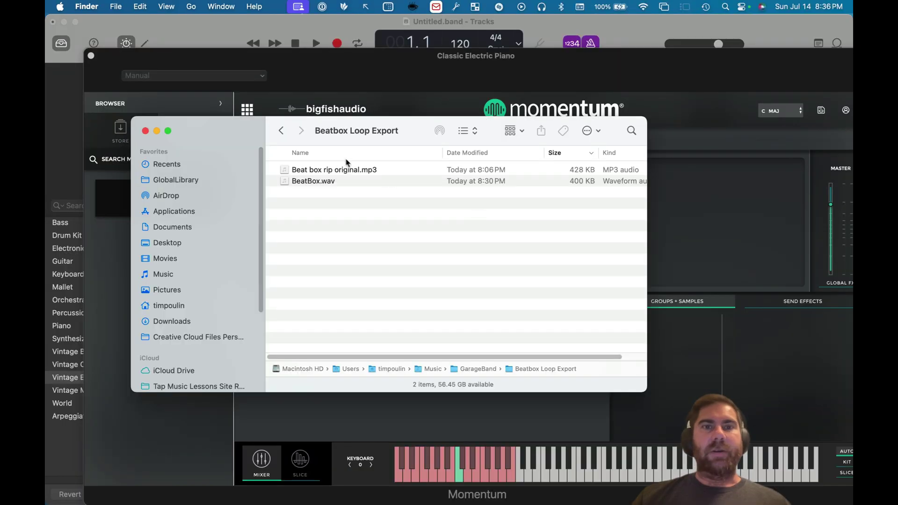
left_click(300, 183)
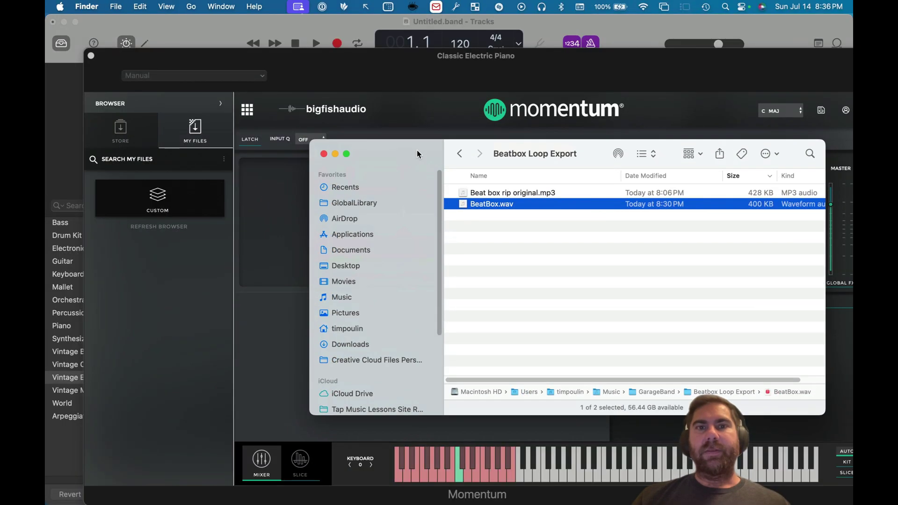
left_click_drag(419, 152, 465, 218)
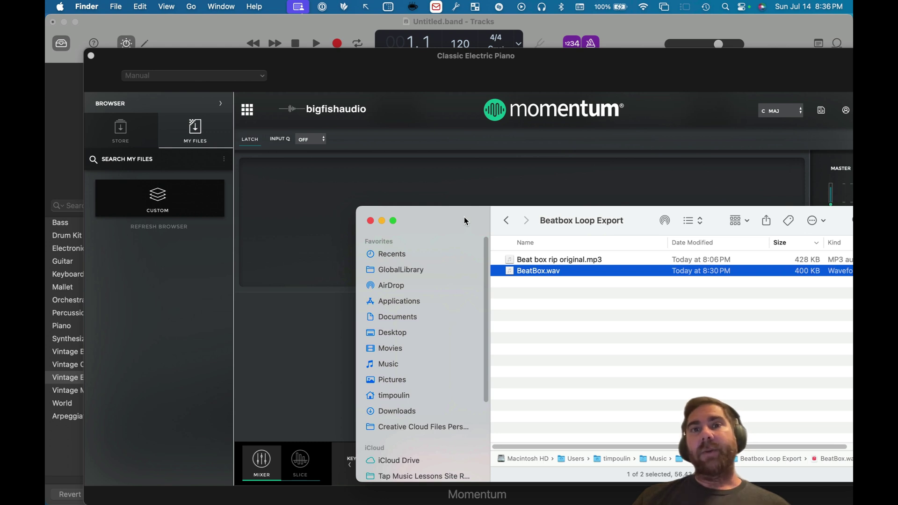
left_click_drag(512, 269, 402, 283)
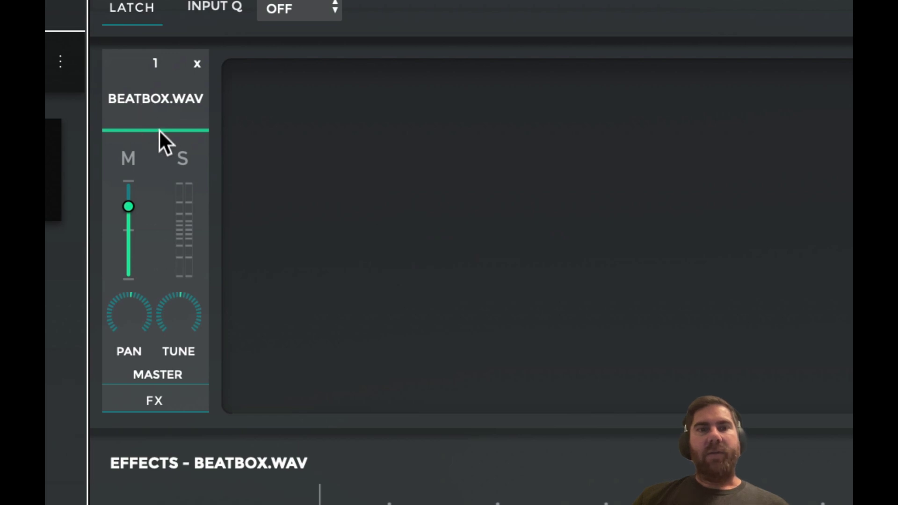
Switch Momentum to the SLICE page, showing the BeatBox loop sliced at 106.00 BPM from C0
mouse_move(170, 309)
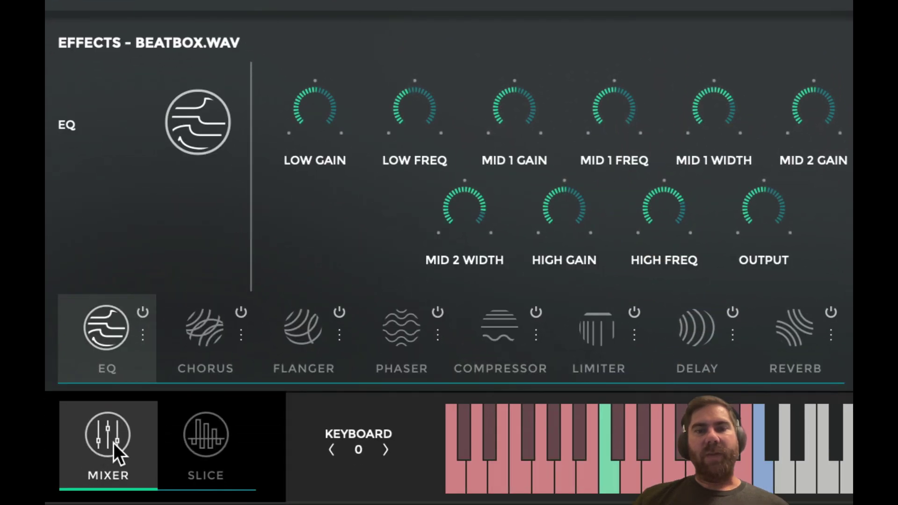
left_click(198, 442)
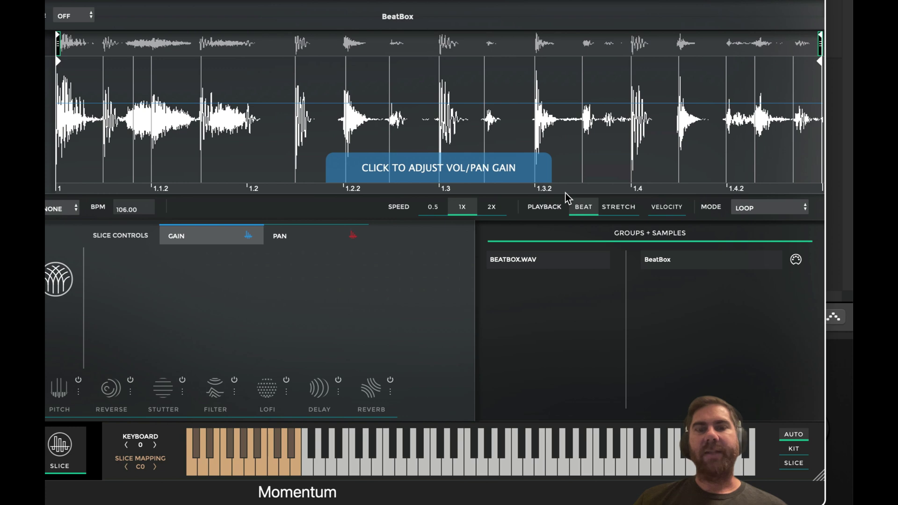
Open Musical Typing, move it off the waveform, and lower its octave to C0
key("super+k")
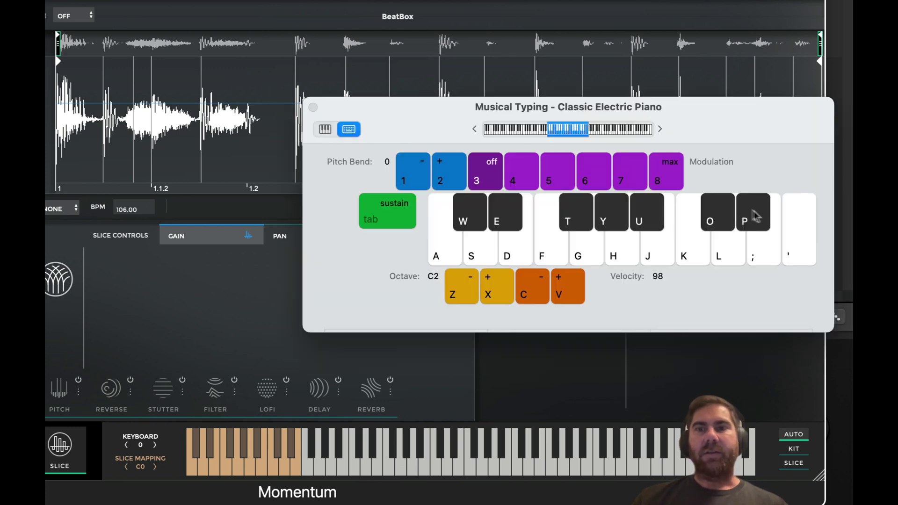
left_click_drag(766, 131, 740, 166)
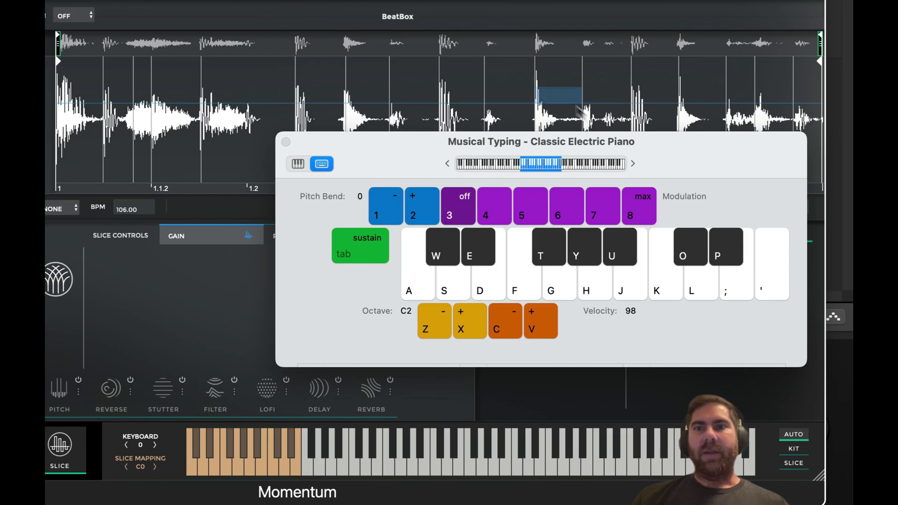
left_click_drag(673, 160, 586, 257)
key("z")
key("z")
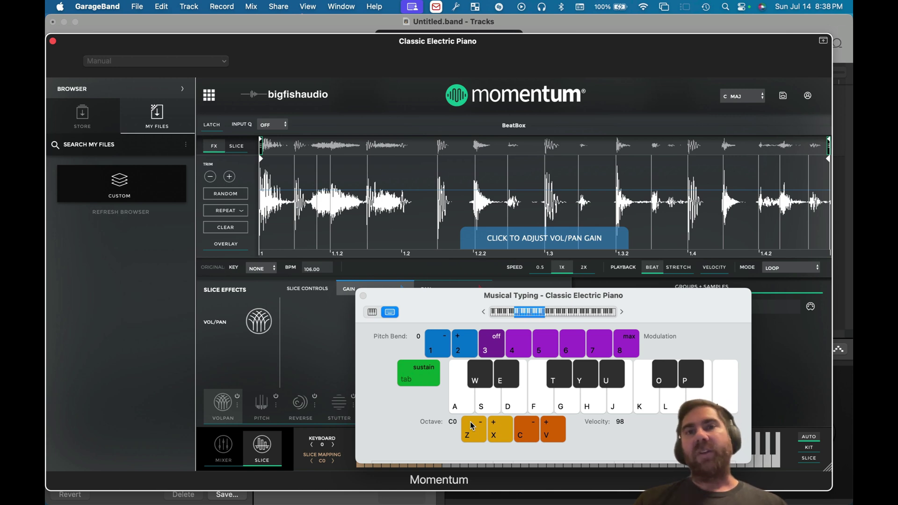
Audition the BeatBox slices with keys A, H, F, L and K, then close Musical Typing
key("a")
key("h")
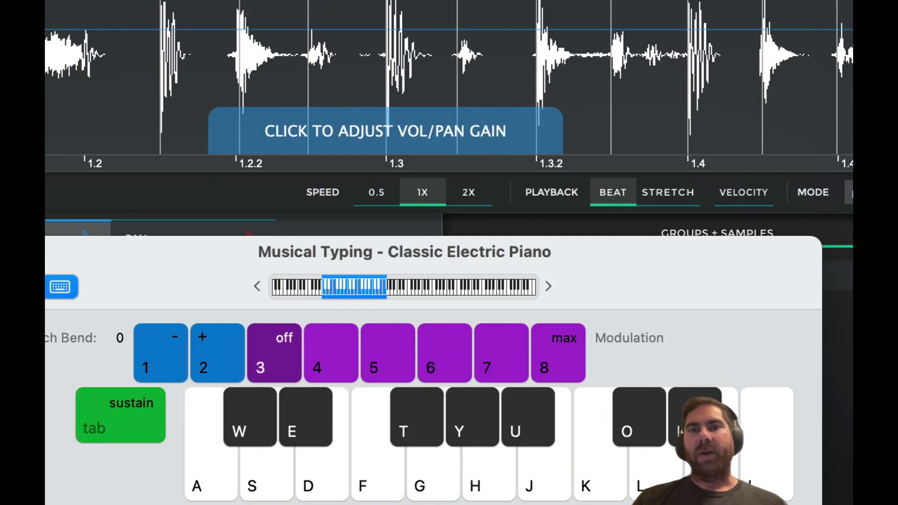
key("h")
key("f")
key("h")
key("l")
key("h")
key("k")
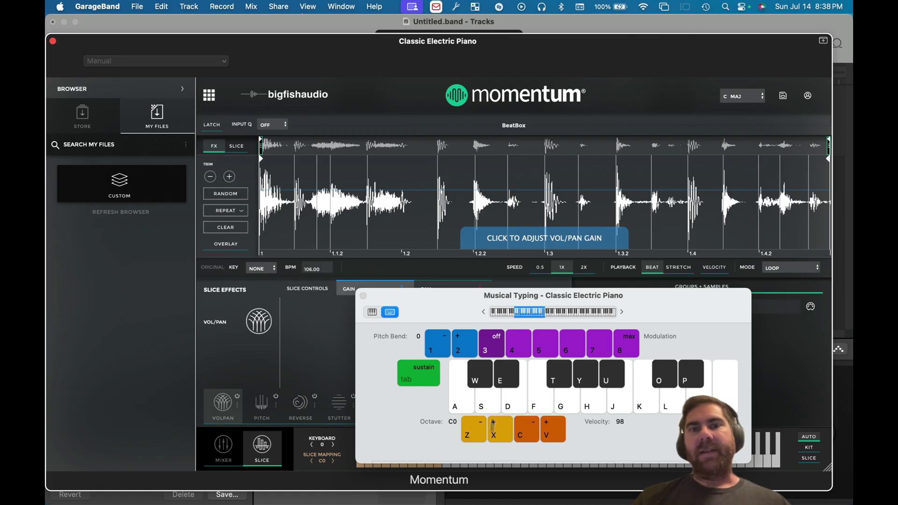
left_click(362, 295)
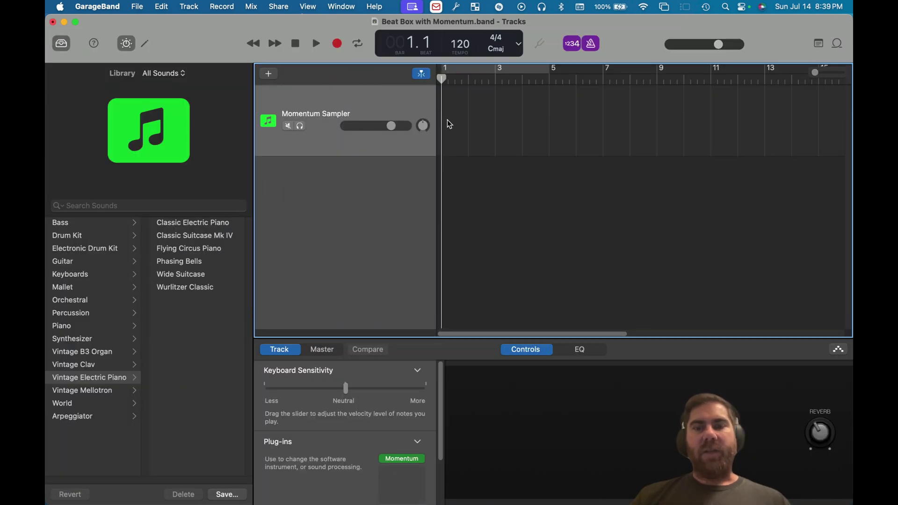
Play beatbox slices K, H and D into an eight-bar MIDI region, then move Musical Typing aside
key("super+k")
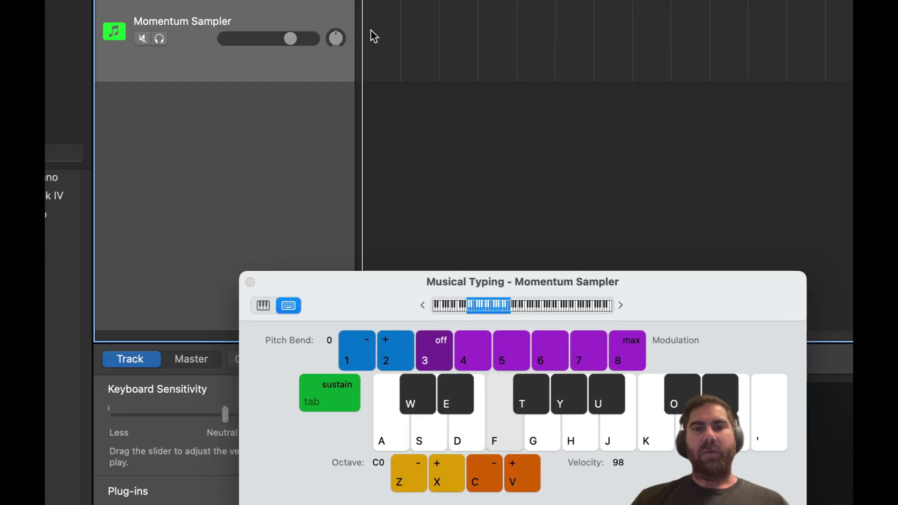
key("k")
key("h")
key("h")
key("d")
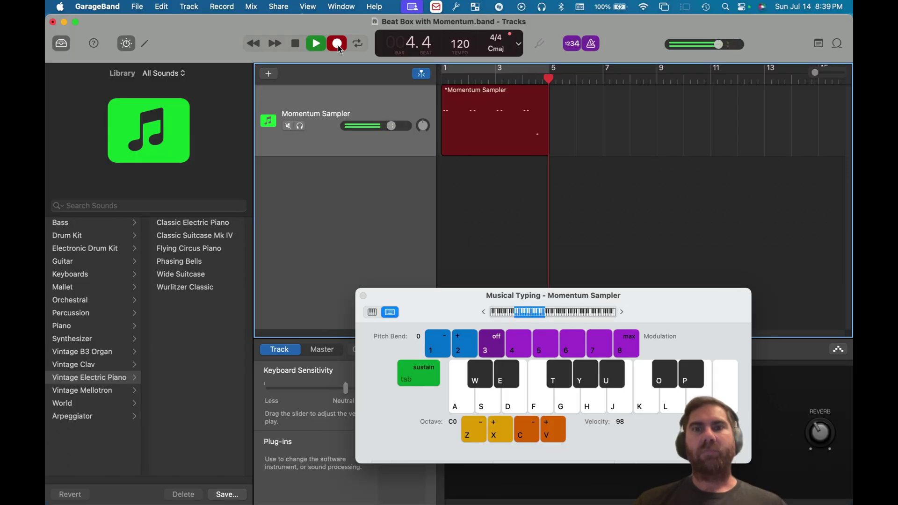
key("k")
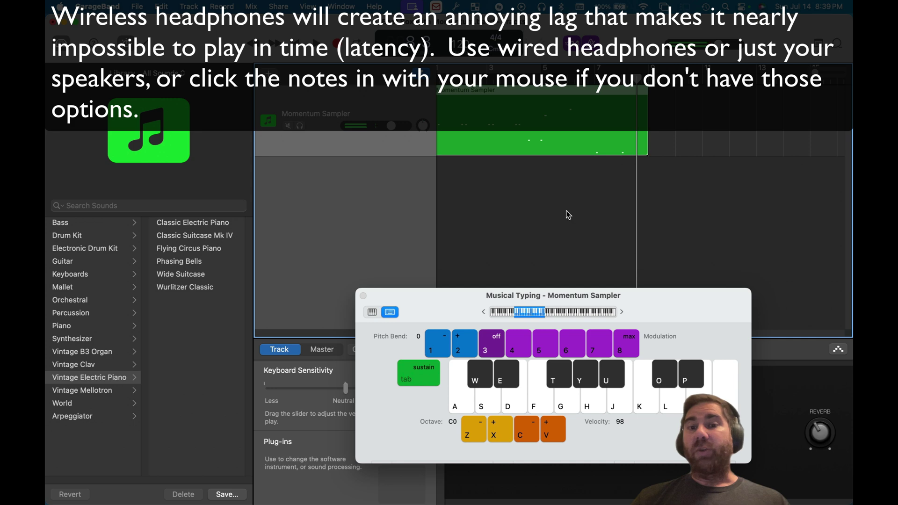
left_click_drag(452, 299, 769, 167)
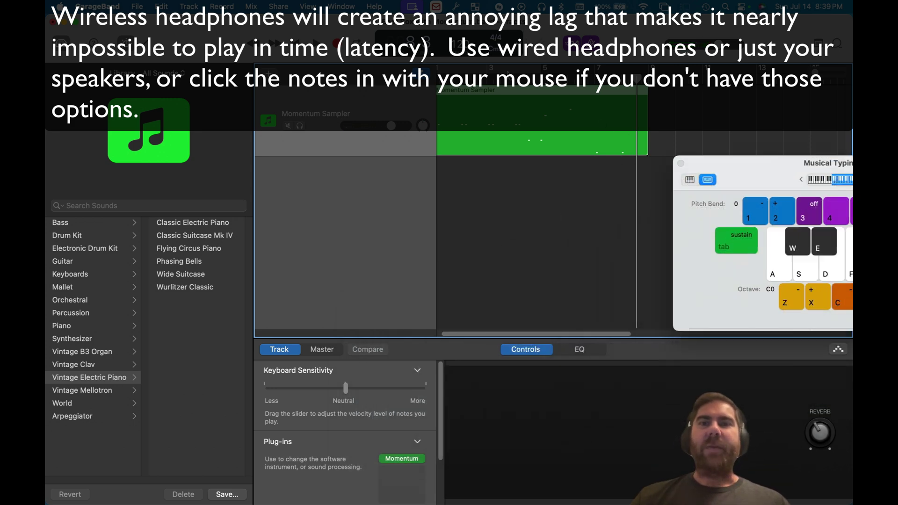
scroll(528, 129, "left", 2)
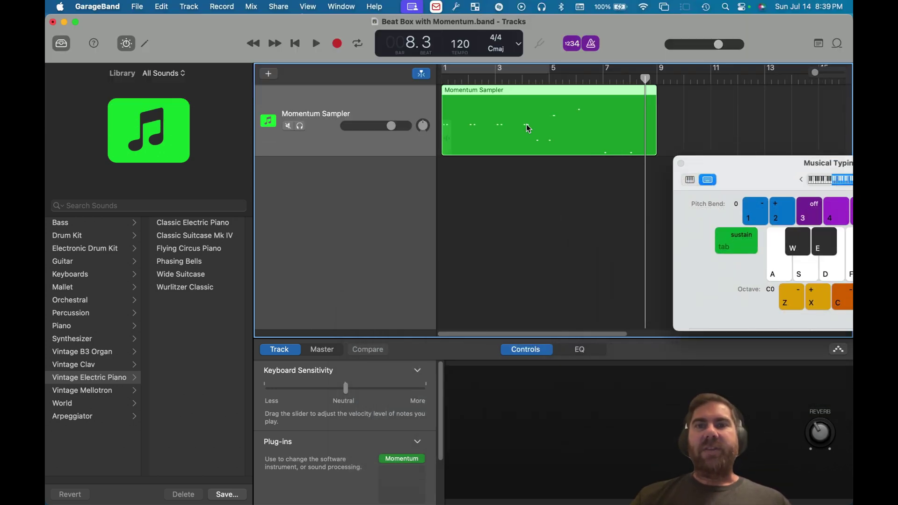
Open the Momentum Sampler region in the piano roll and select all 14 notes
double_click(501, 108)
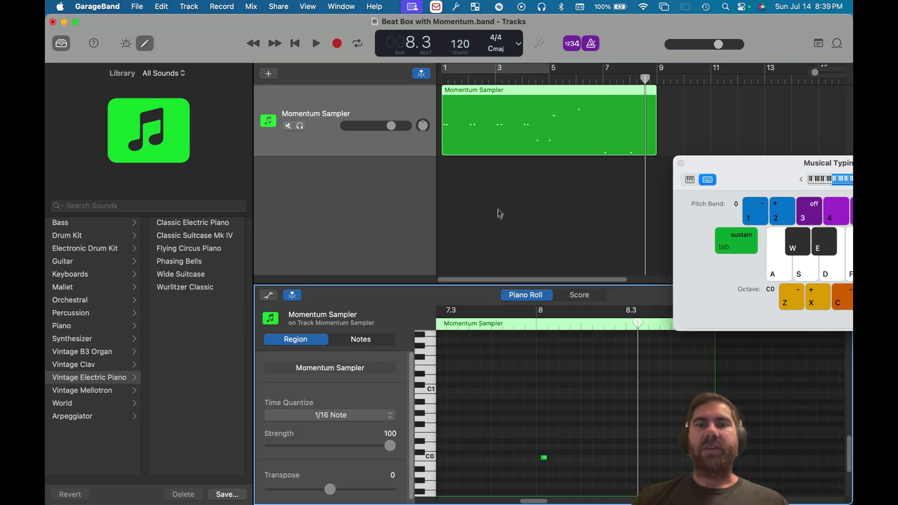
left_click(330, 415)
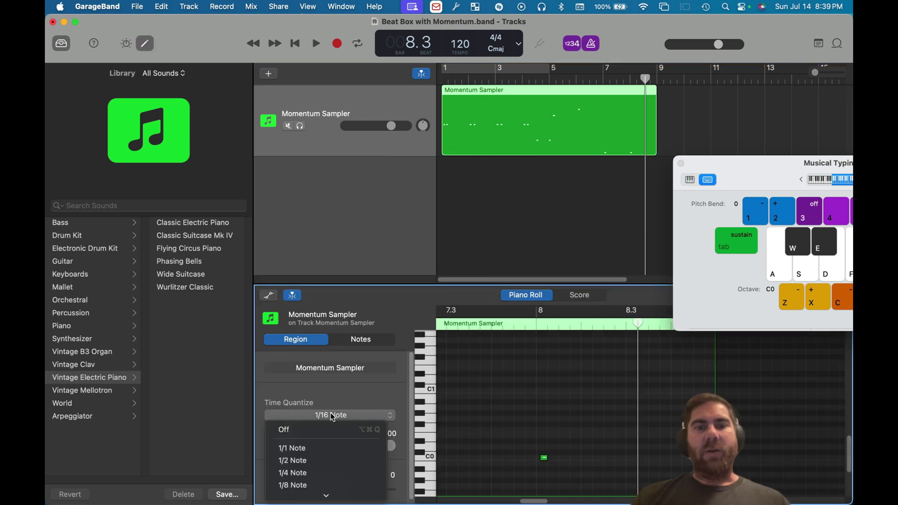
left_click(461, 398)
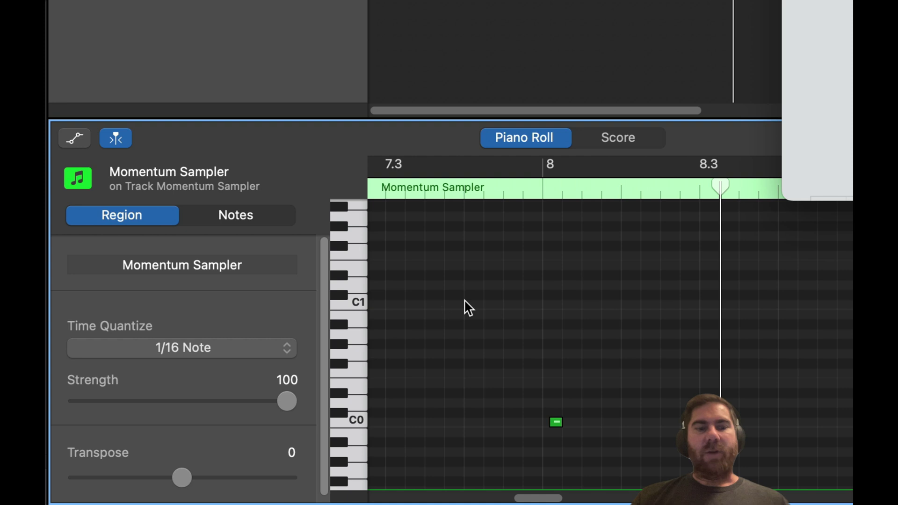
key("super+a")
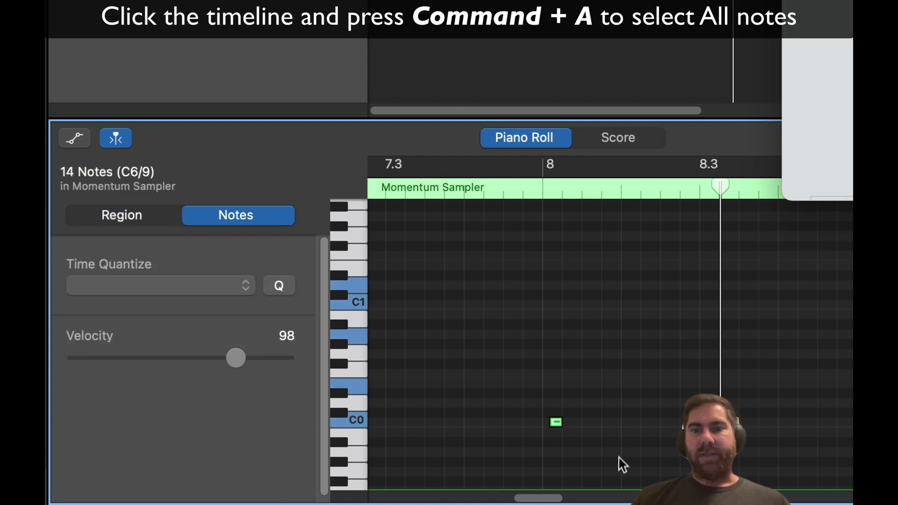
left_click(598, 434)
key("super+a")
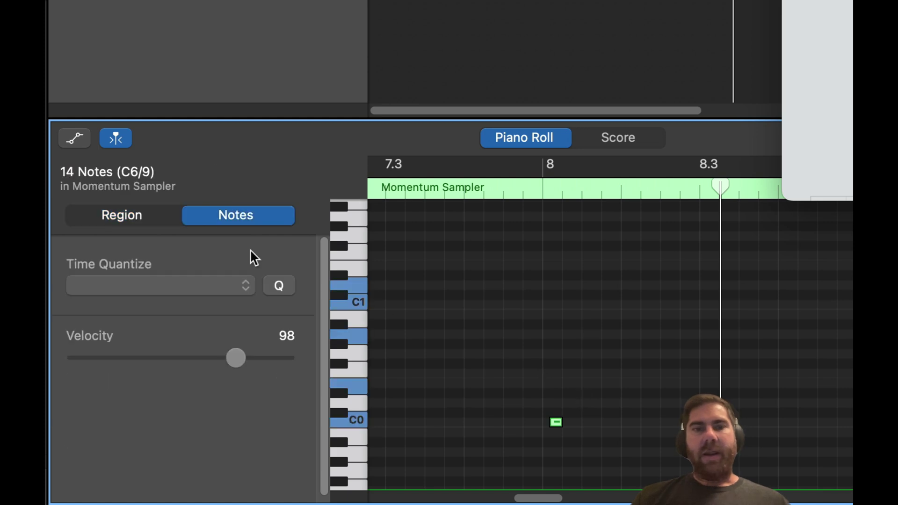
Quantize the selected notes to 1/8 Note and play back the result
left_click(201, 285)
mouse_move(231, 464)
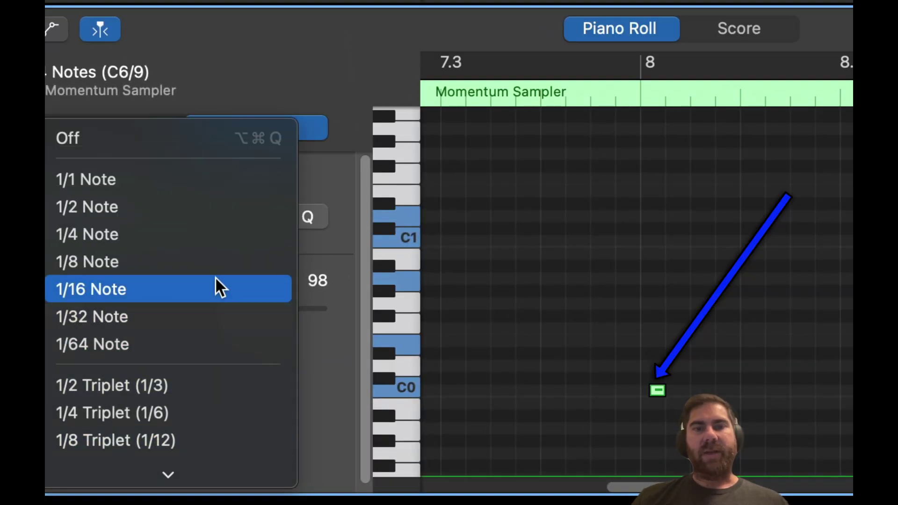
left_click(208, 260)
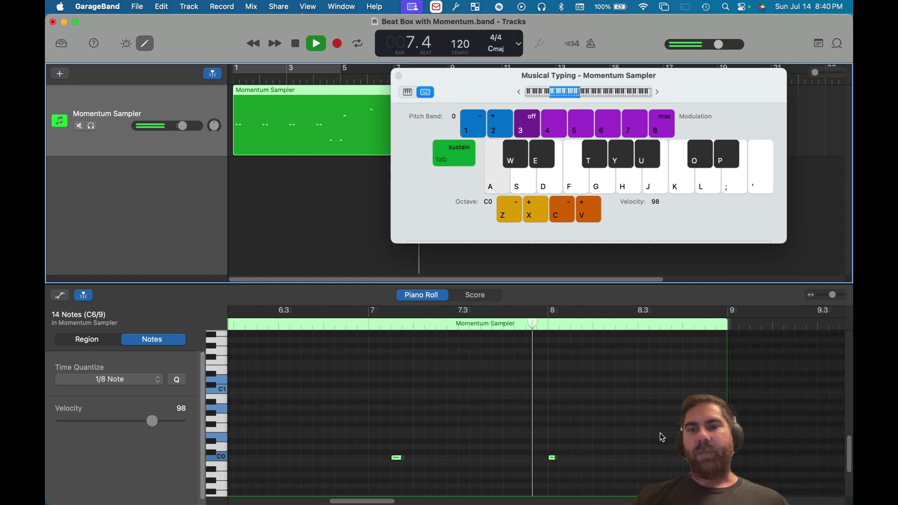
key("space")
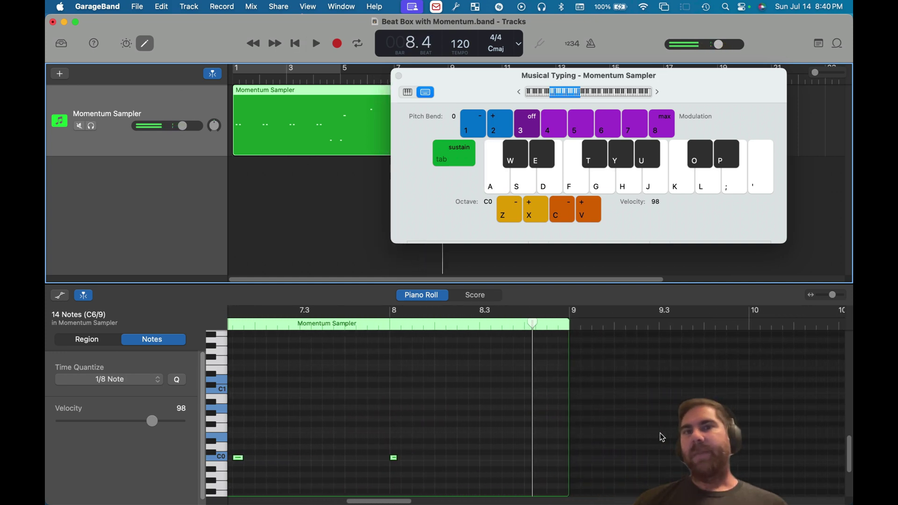